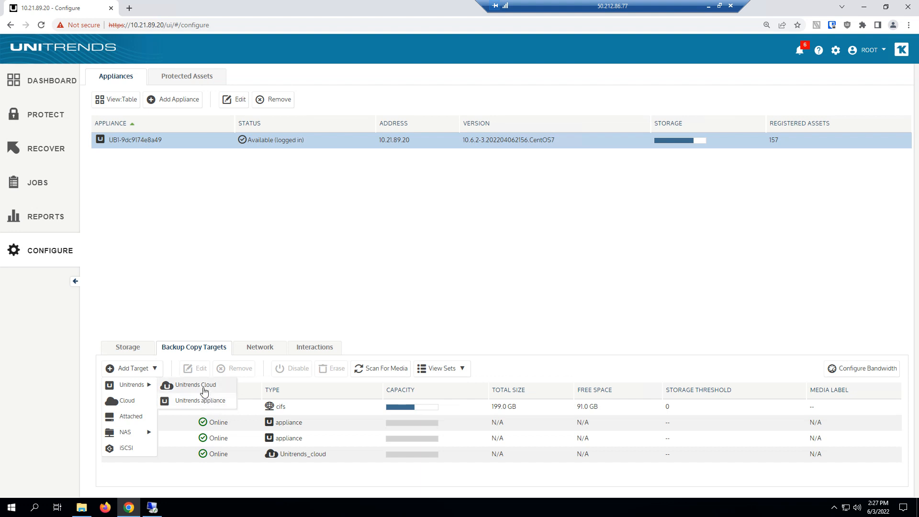
# View the form for adding a Unitrends Cloud backup copy target and dismiss it without submitting an authorization code
pyautogui.click(204, 388)
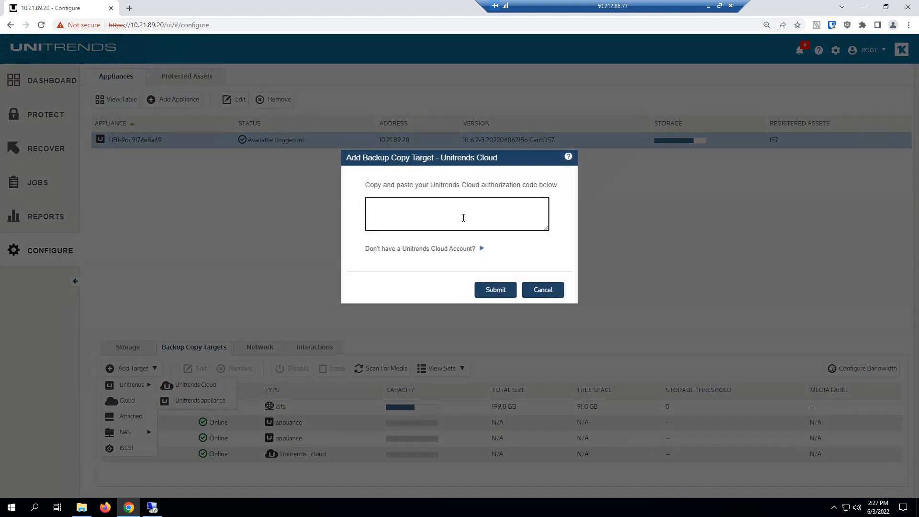
pyautogui.click(463, 217)
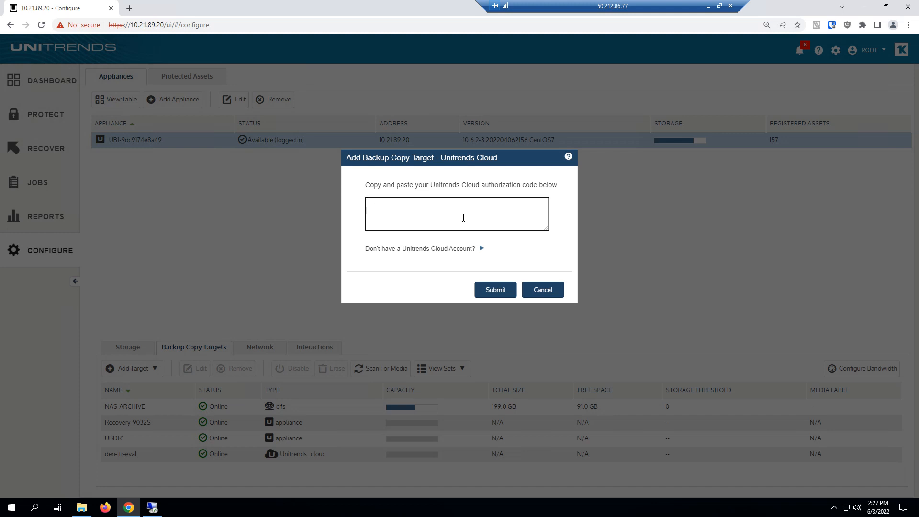
pyautogui.click(543, 291)
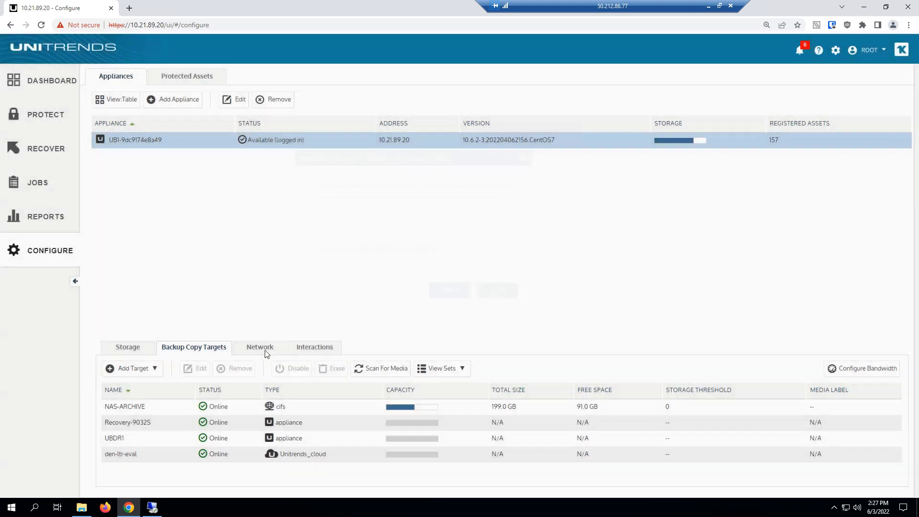
# Start adding a CIFS NAS backup copy target with host localhost, and cancel it without saving
pyautogui.click(153, 369)
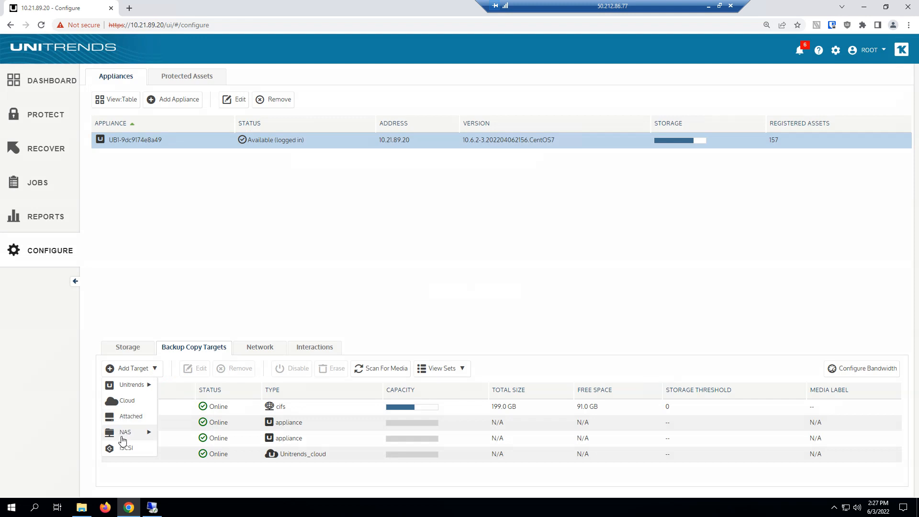
pyautogui.moveTo(122, 433)
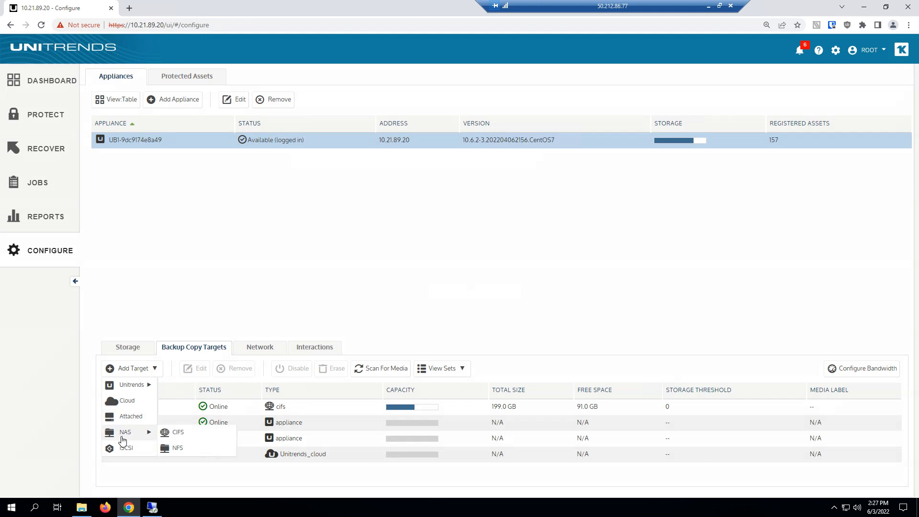
pyautogui.click(183, 436)
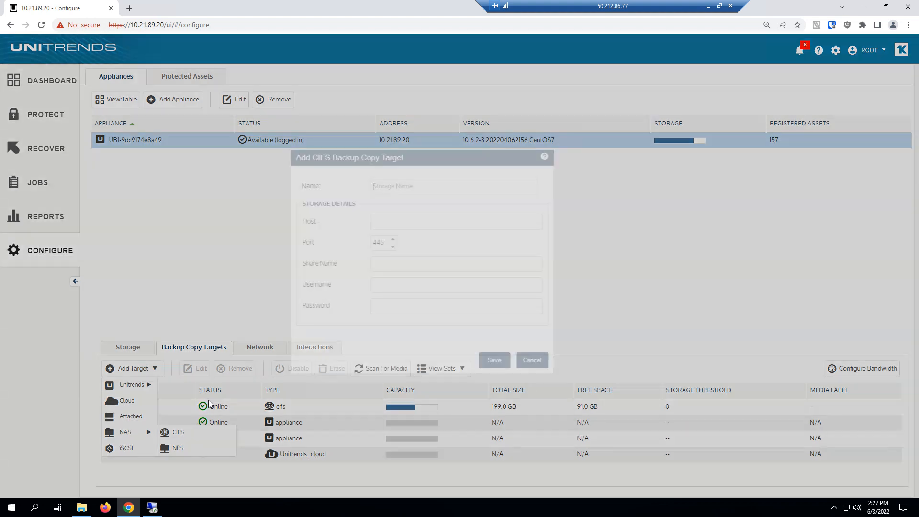
pyautogui.click(426, 215)
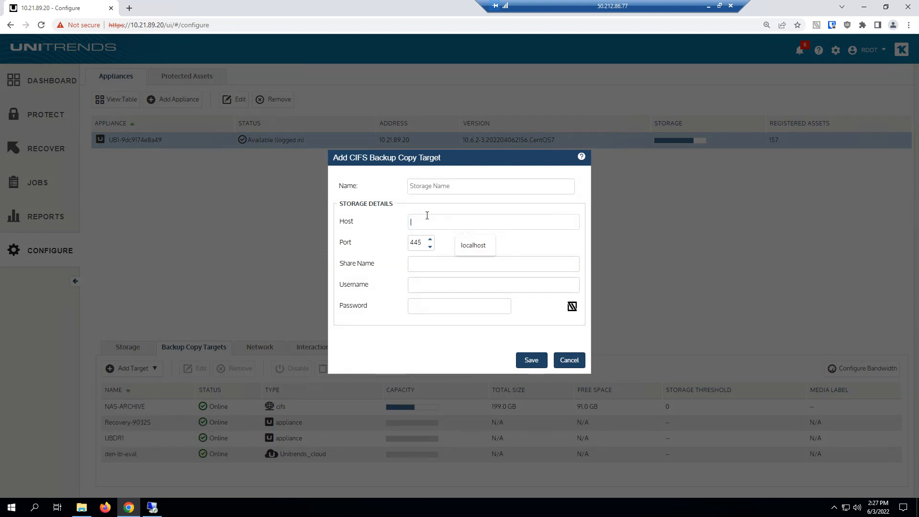
pyautogui.click(473, 245)
pyautogui.click(435, 263)
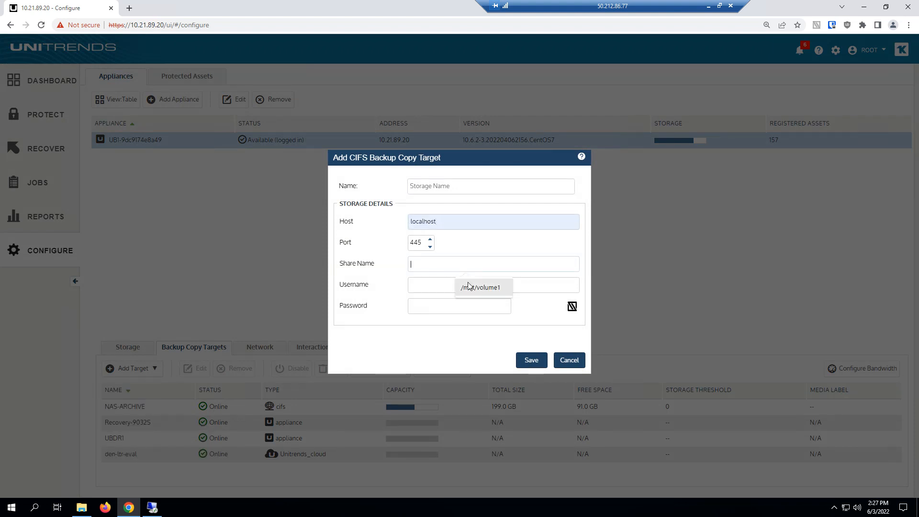
pyautogui.click(483, 253)
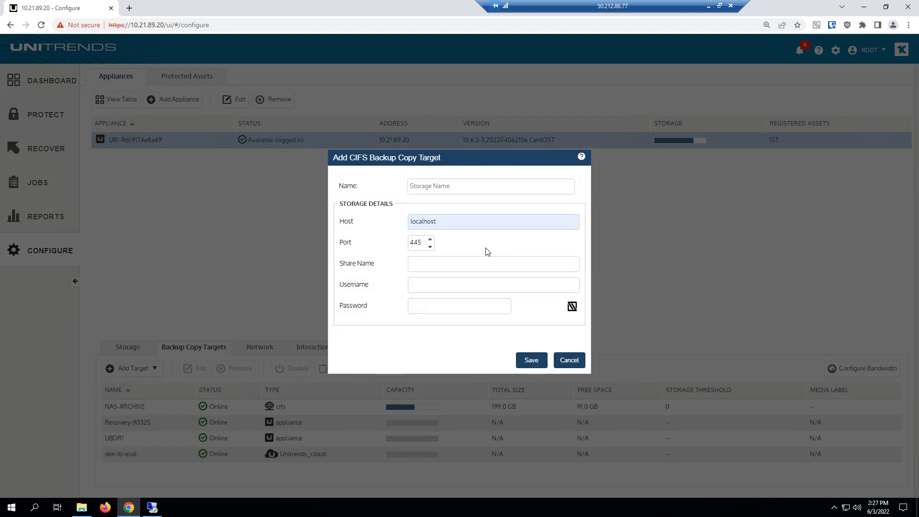
pyautogui.click(569, 362)
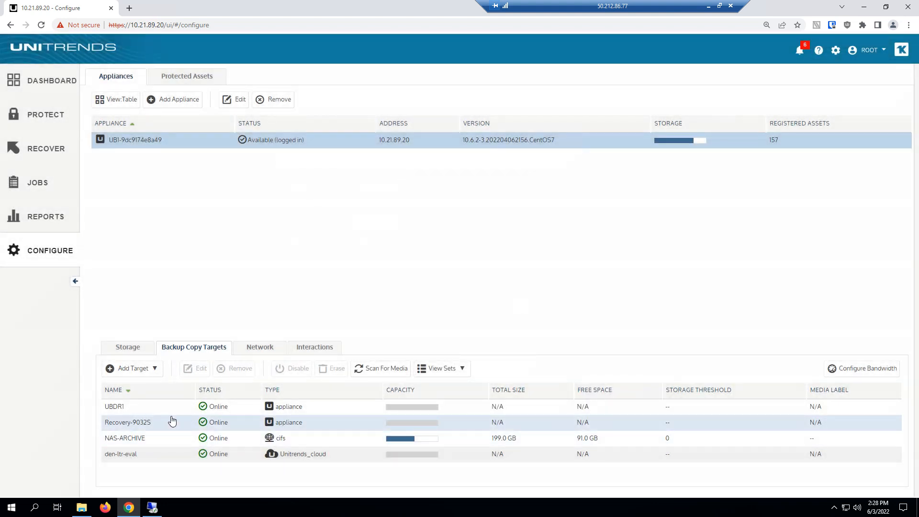
# Look through the existing NAS-ARCHIVE, Recovery-9032S and den-ltr-eval backup copy targets
pyautogui.click(141, 438)
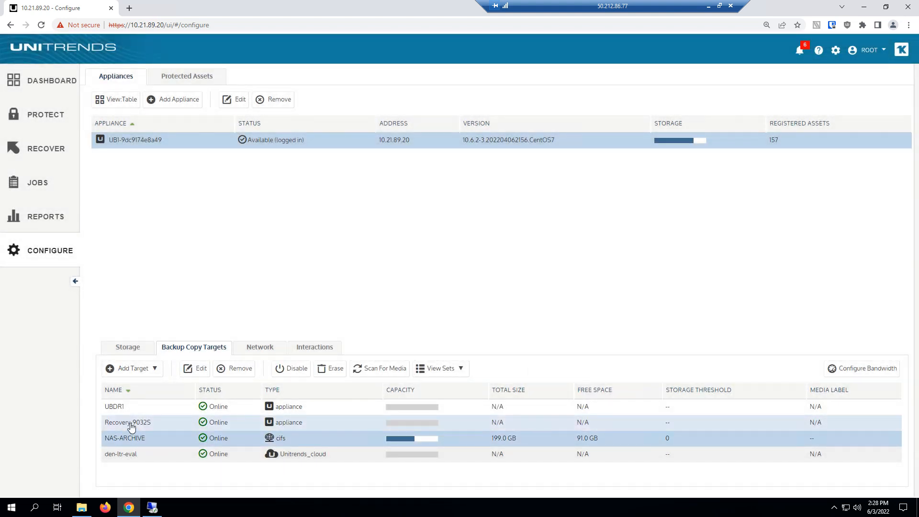
pyautogui.click(129, 423)
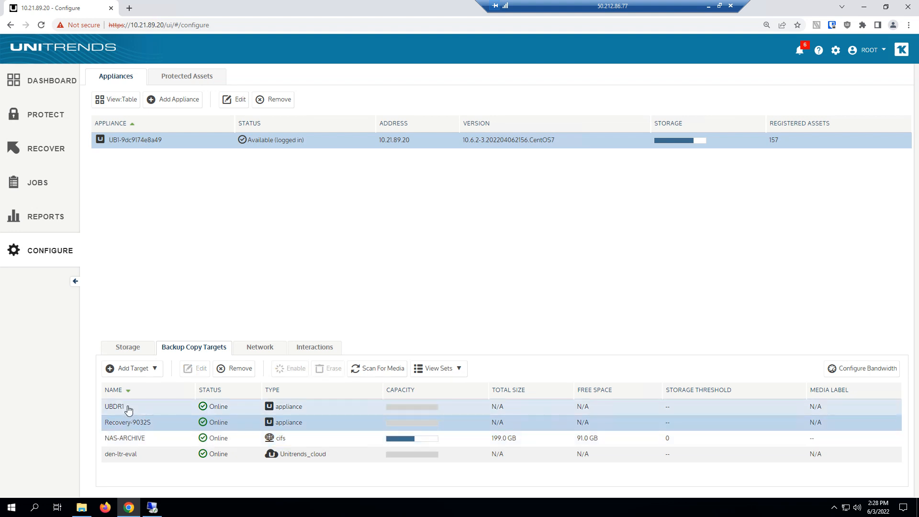
pyautogui.click(130, 453)
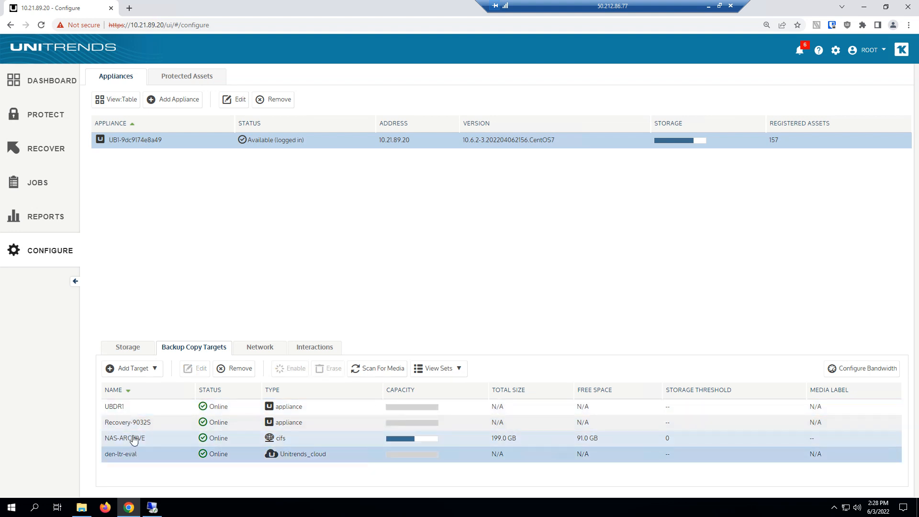
pyautogui.click(133, 435)
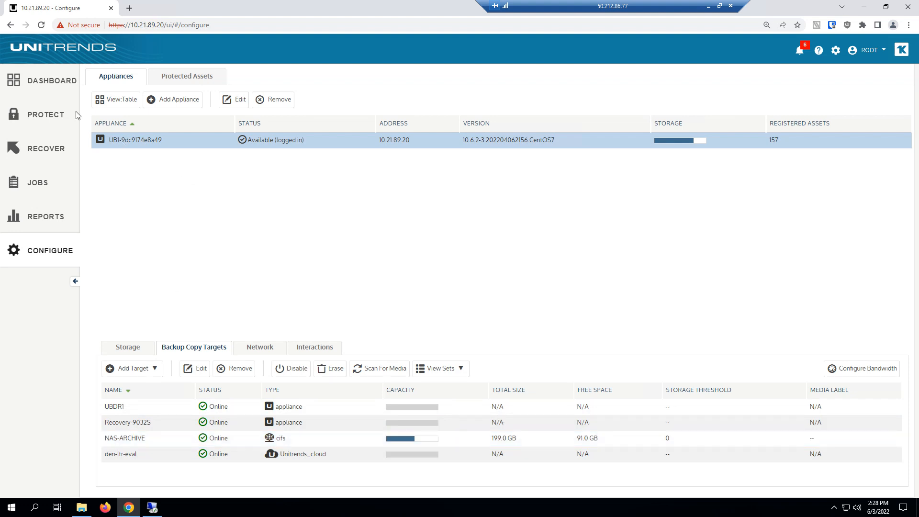
# Start a backup copy job that includes all virtual machines on host 10.21.88.15 and proceed to its job settings
pyautogui.click(42, 115)
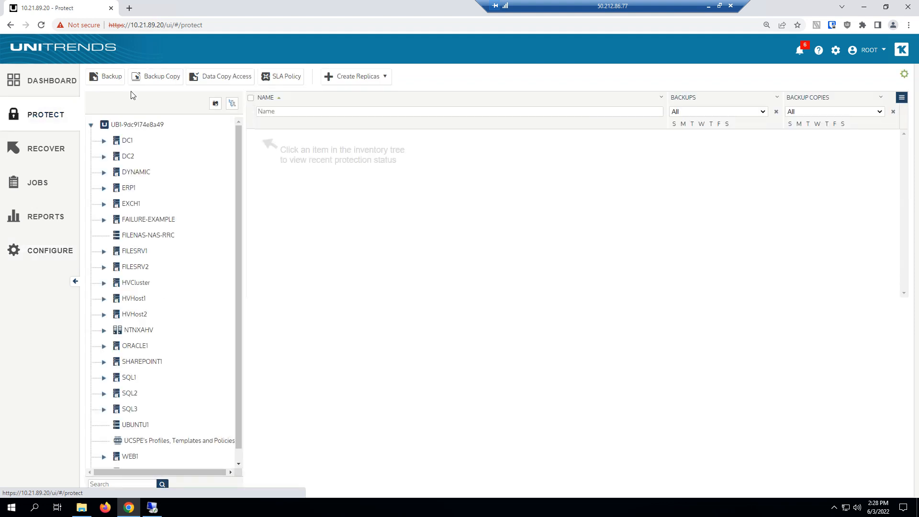
pyautogui.click(154, 76)
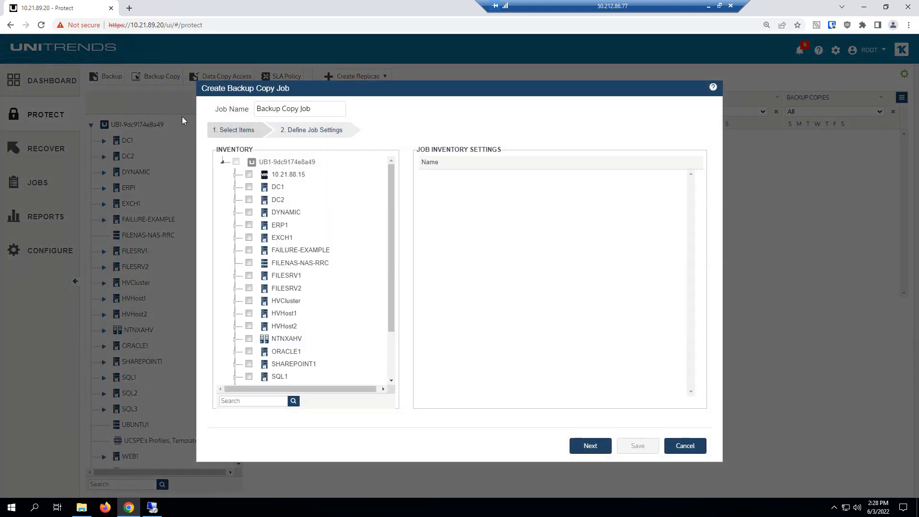
pyautogui.click(270, 178)
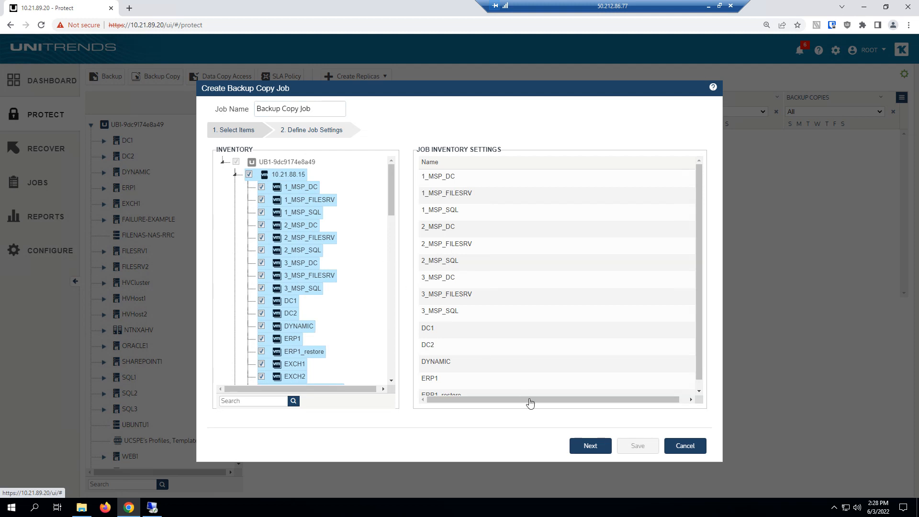
pyautogui.click(586, 448)
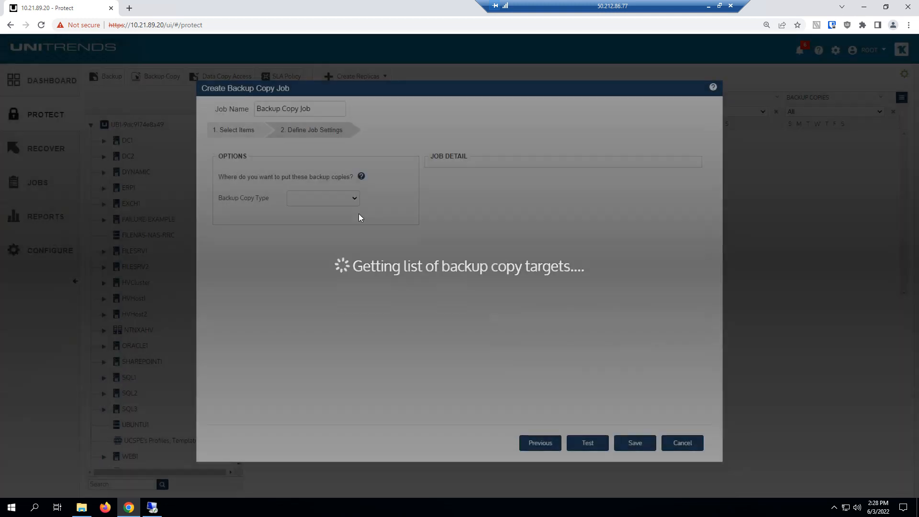
# Set the backup copy type to Backup Copy (Hot) with Recovery-9032S as the target
pyautogui.click(354, 199)
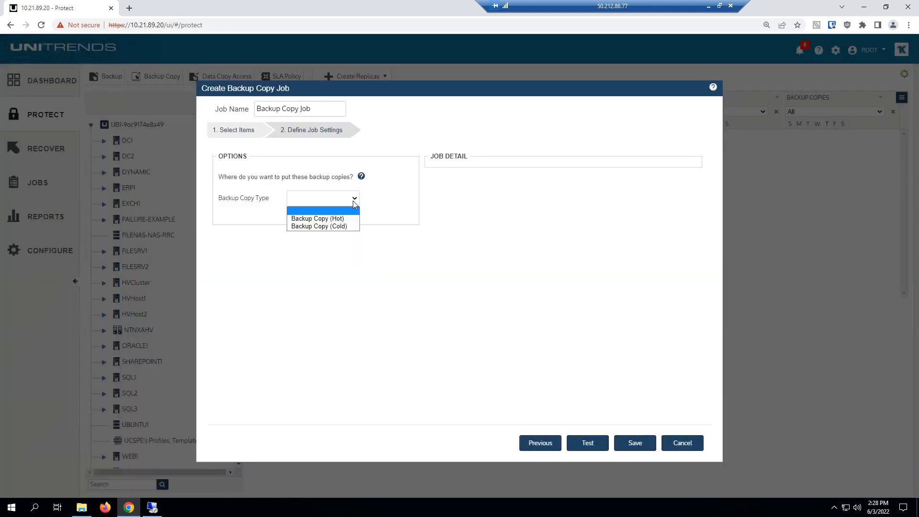
pyautogui.click(330, 219)
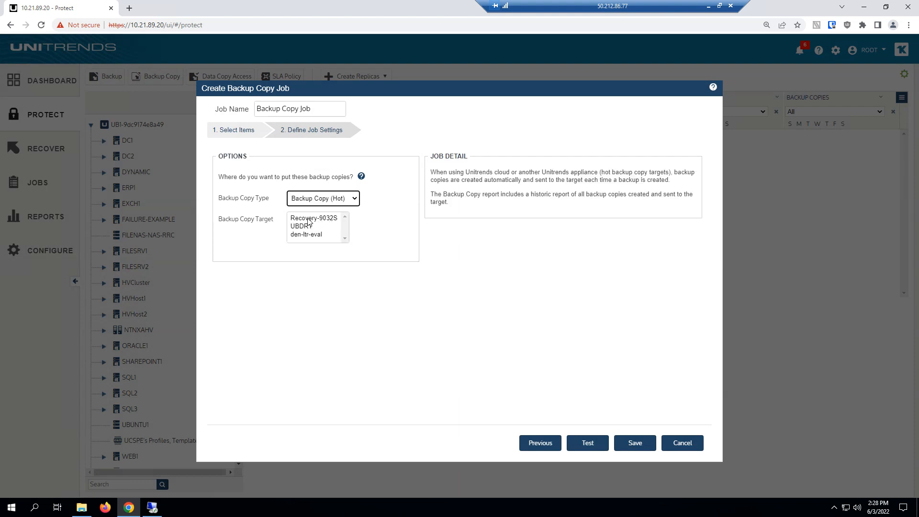
pyautogui.click(309, 219)
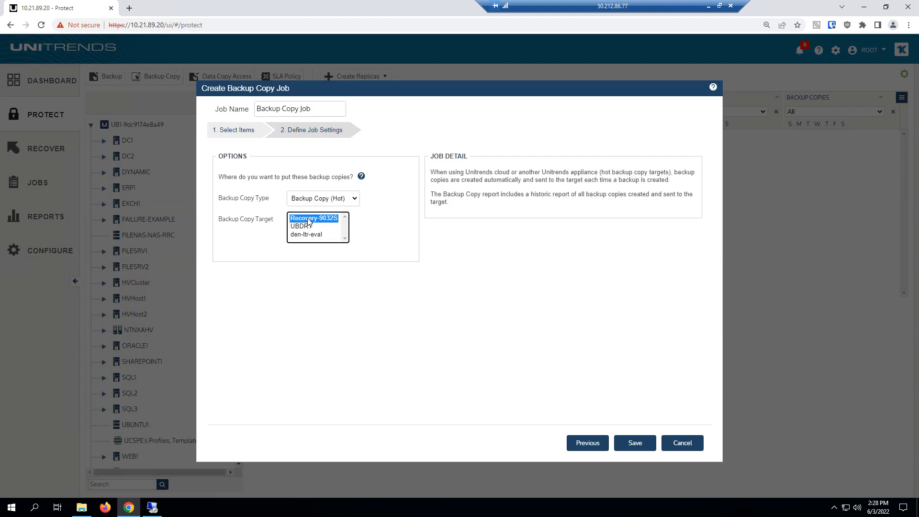
# Switch the job to Backup Copy (Cold) with target NAS-ARCHIVE, copying all backup modes (Fulls, Incrementals, etc.)
pyautogui.click(321, 199)
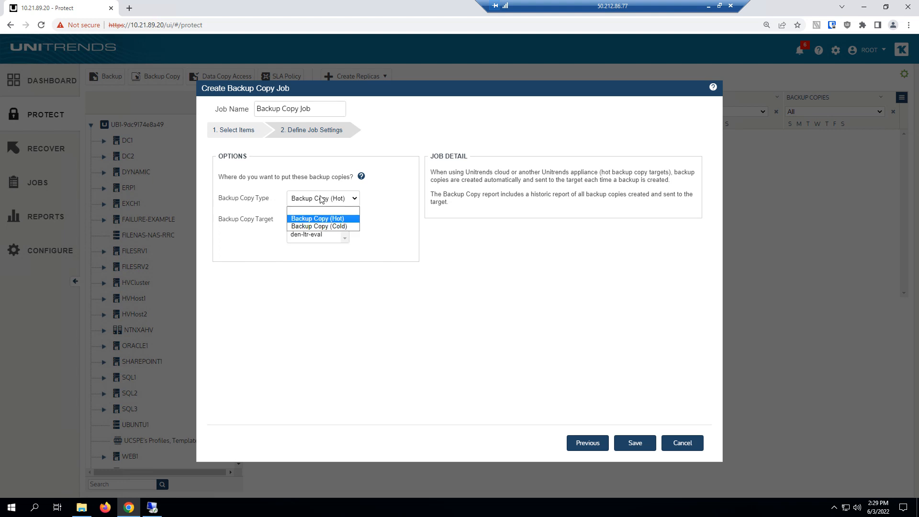
pyautogui.click(326, 226)
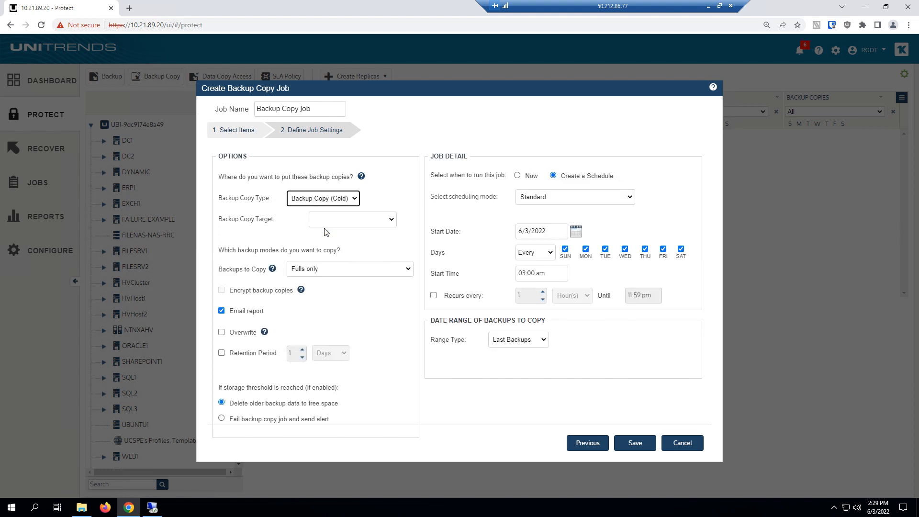
pyautogui.click(326, 226)
pyautogui.click(340, 247)
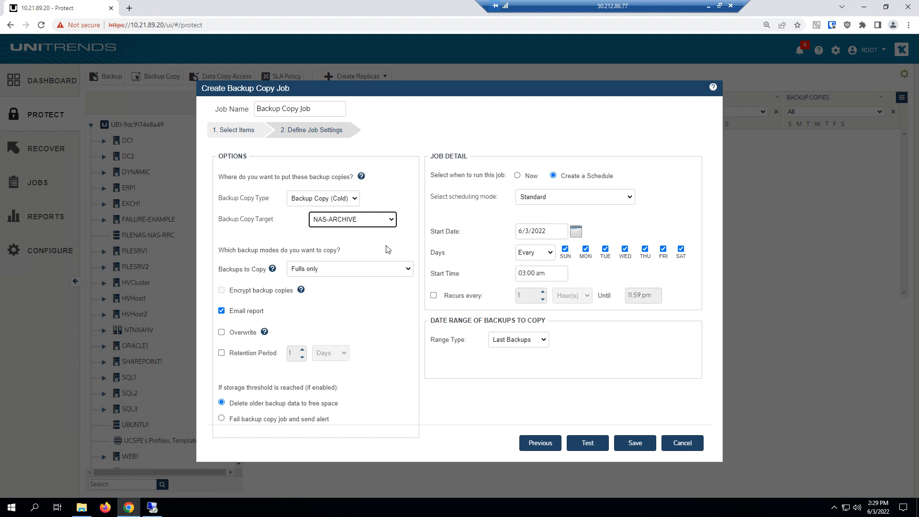
pyautogui.click(355, 269)
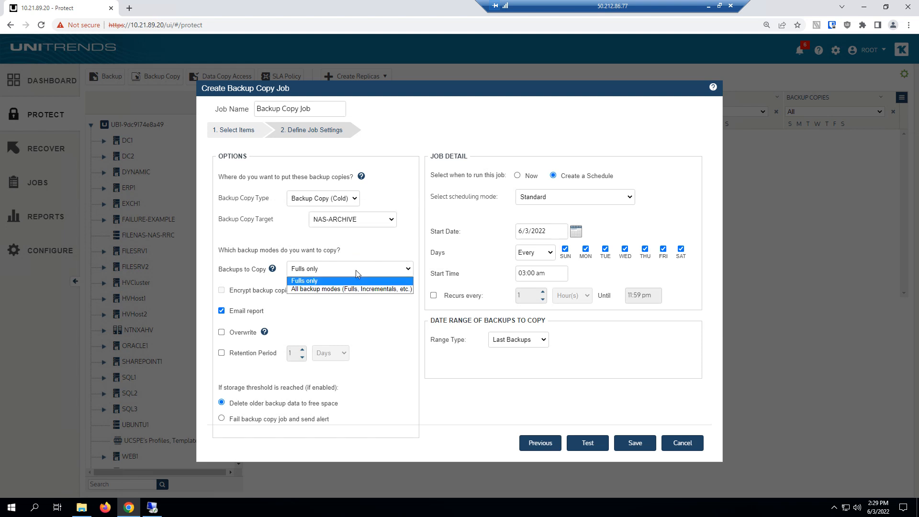
pyautogui.click(338, 289)
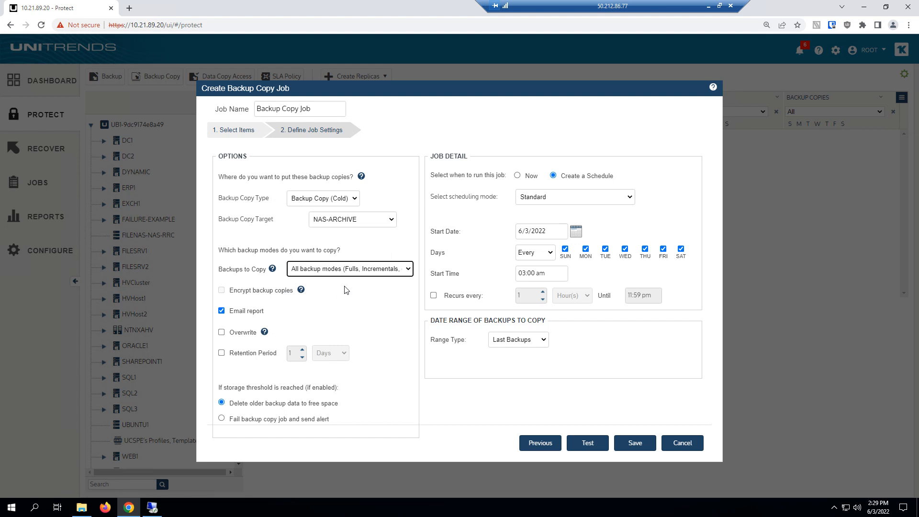
# Set the job to run now with a retention period counted in months, and cancel the job without saving
pyautogui.click(519, 176)
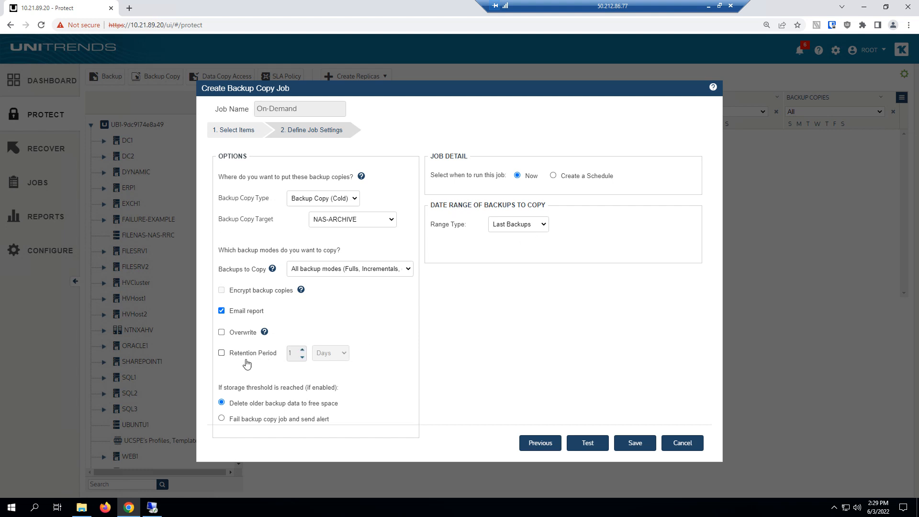
pyautogui.click(222, 354)
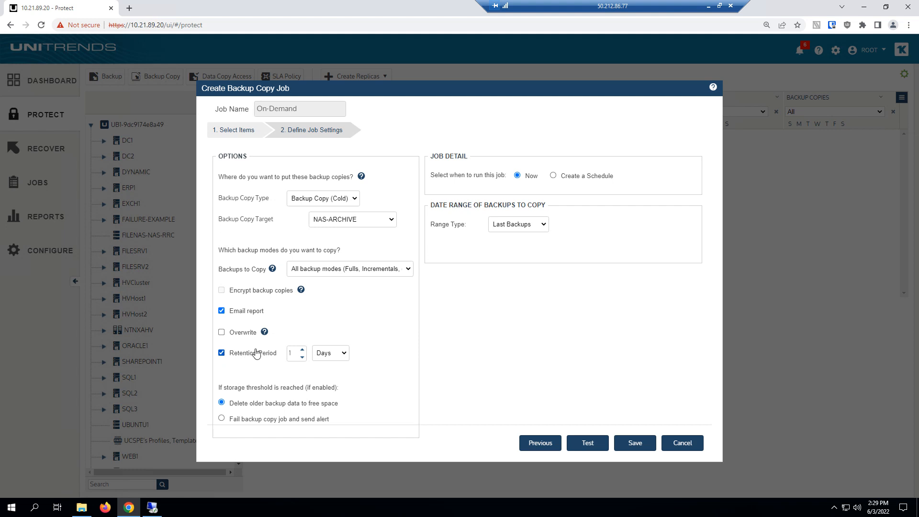
pyautogui.click(340, 355)
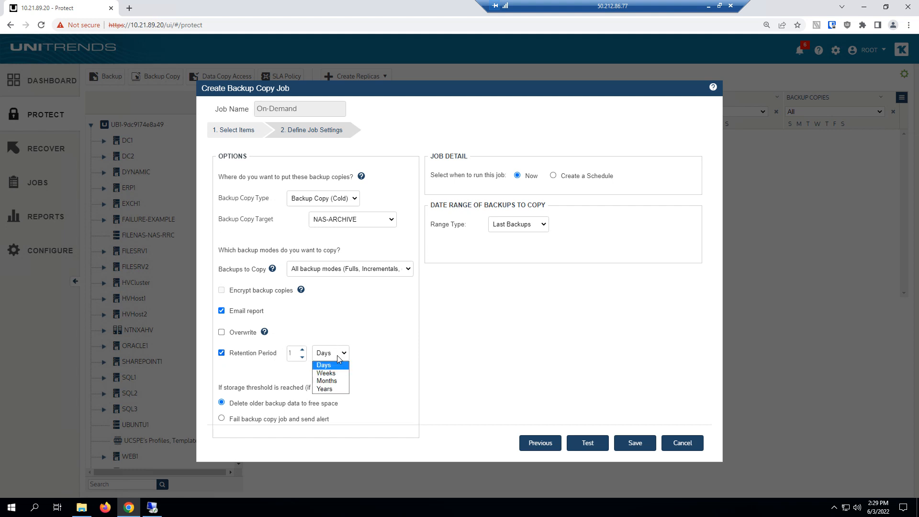
pyautogui.click(329, 381)
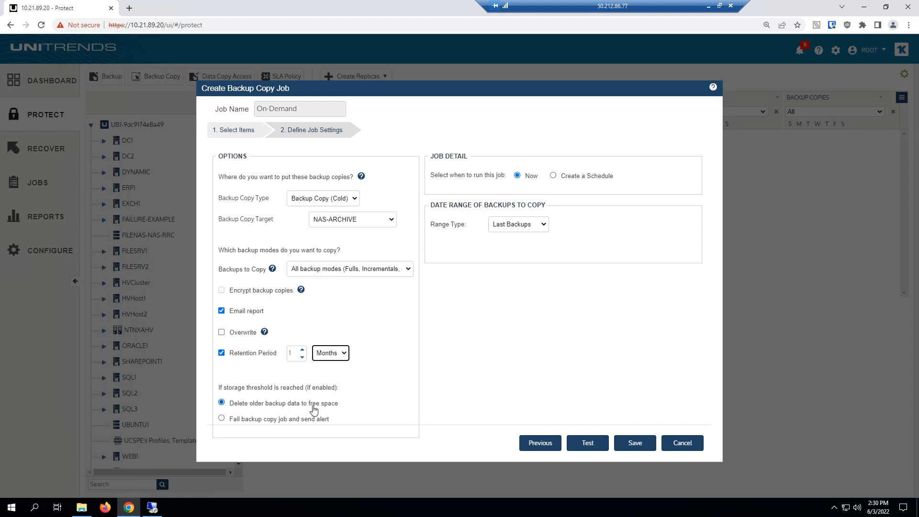
pyautogui.click(682, 442)
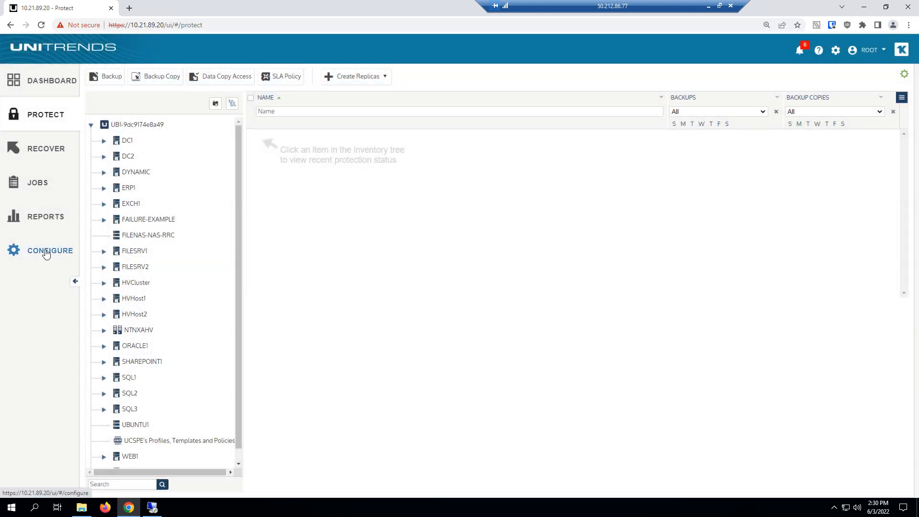
# In the bandwidth configuration of the appliance's backup copy targets, set the custom connection speed to 100 Mbps
pyautogui.click(45, 251)
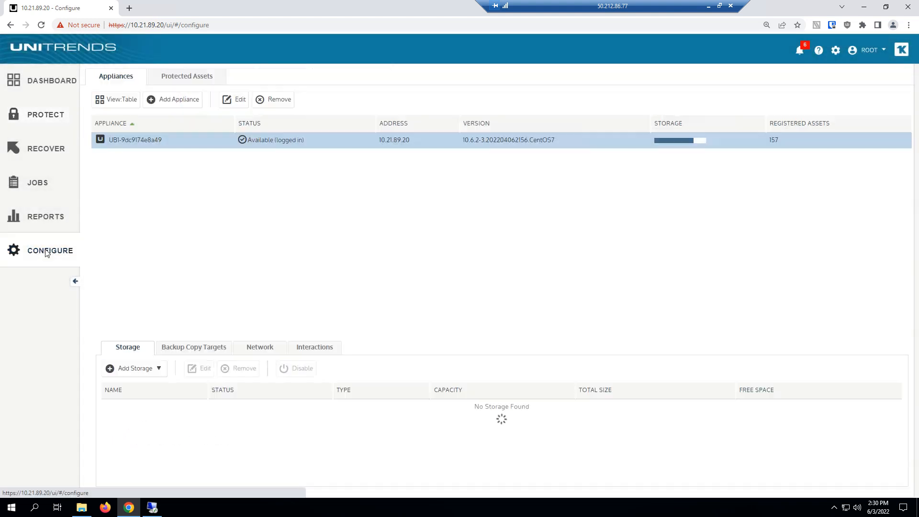
pyautogui.click(192, 348)
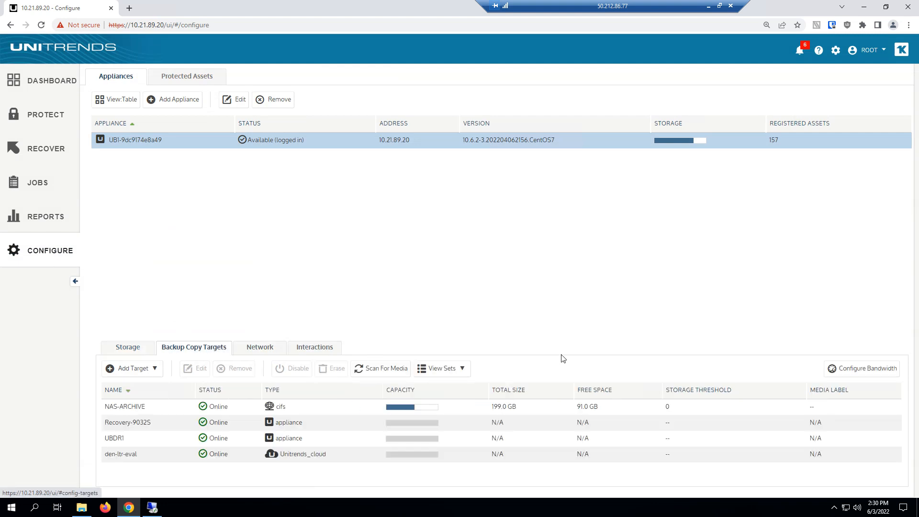
pyautogui.click(843, 368)
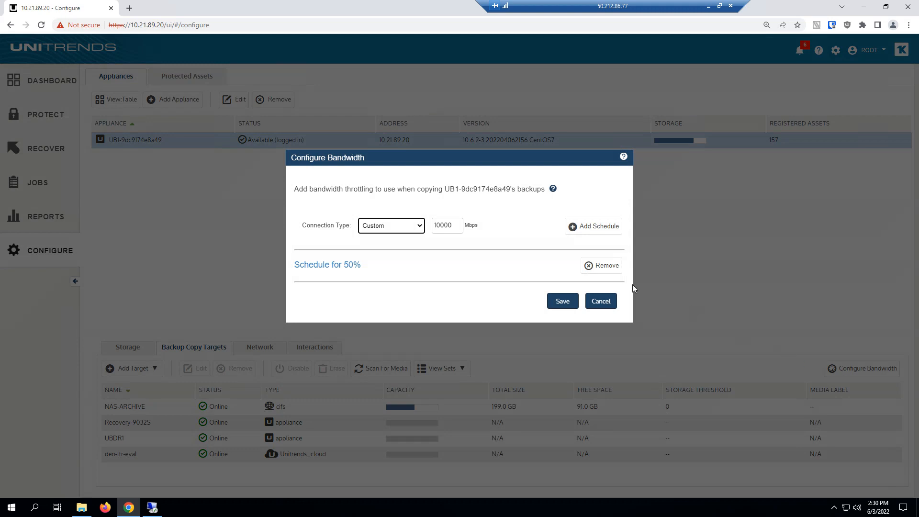
pyautogui.doubleClick(450, 225)
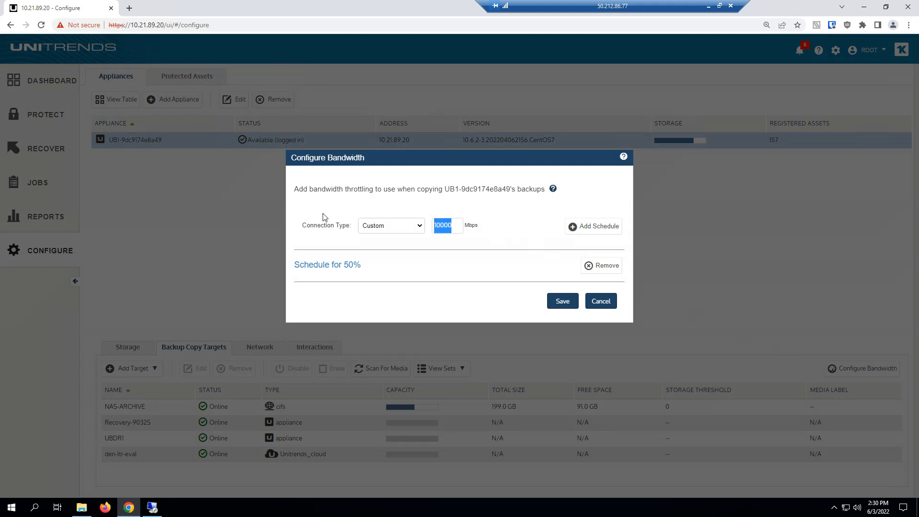
pyautogui.write('100')
# Expand the 50% bandwidth throttling schedule to view its settings
pyautogui.click(319, 266)
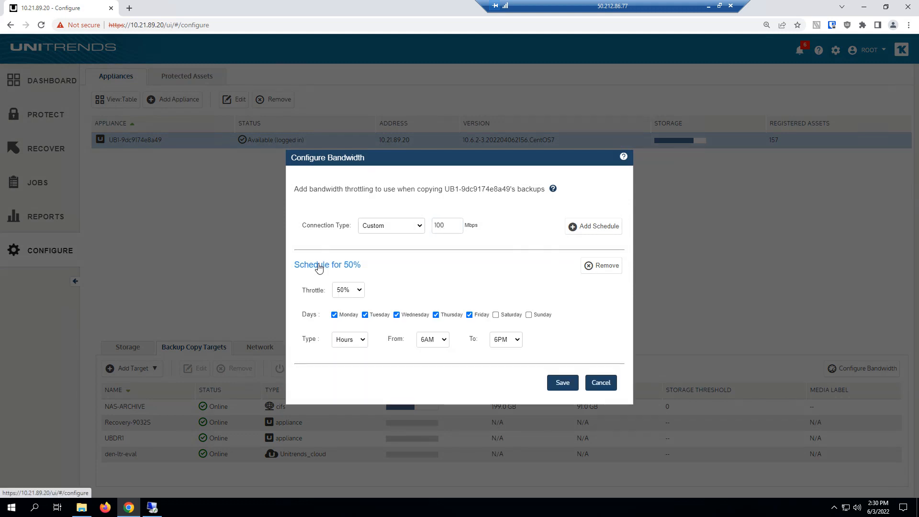